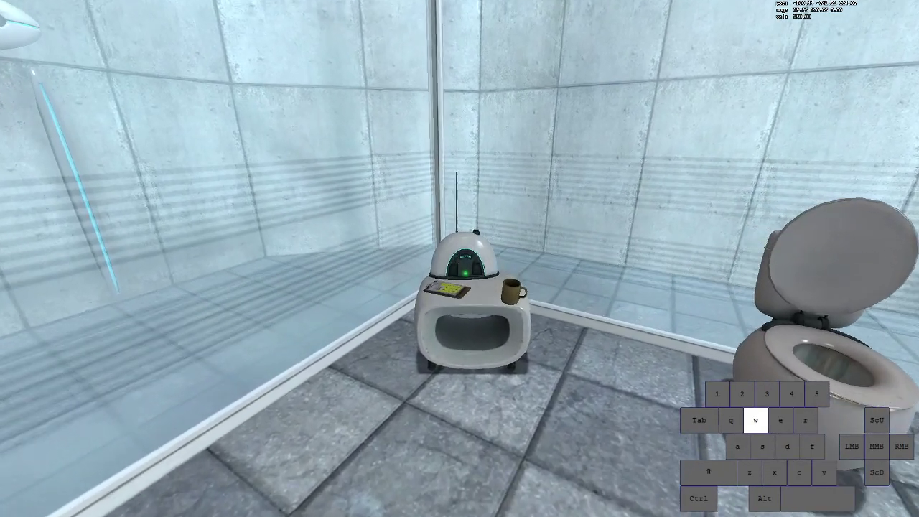
Step: Walk to the radio on the table and pick it up
{"action": "key", "text": "d"}
{"action": "key", "text": "d"}
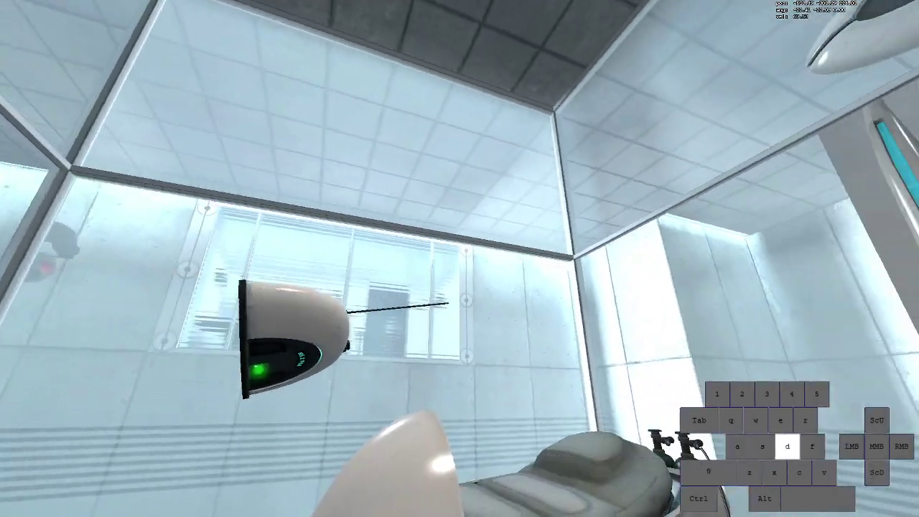
{"action": "key", "text": "e"}
{"action": "key", "text": "w"}
{"action": "key", "text": "w"}
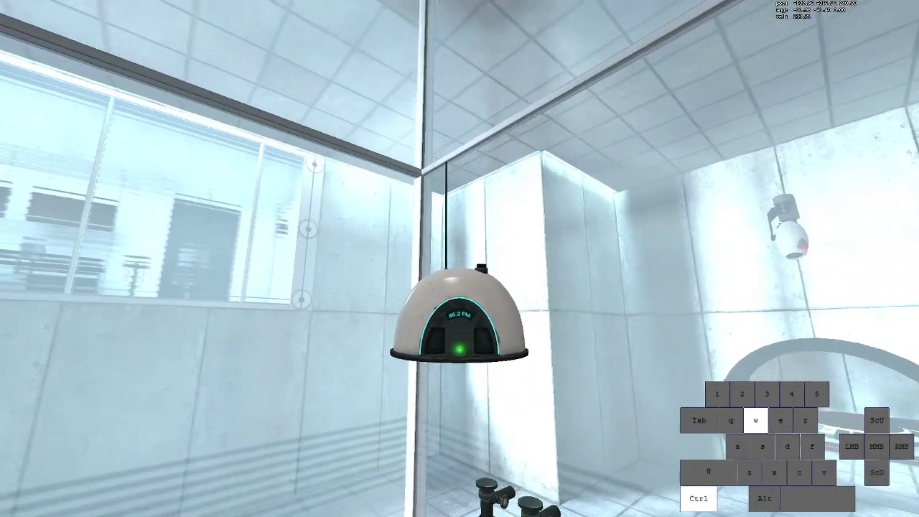
Step: Back onto the bed carrying the radio and tilt the view down toward it
{"action": "key", "text": "s"}
{"action": "key", "text": "a"}
{"action": "key", "text": "s"}
{"action": "key", "text": "a"}
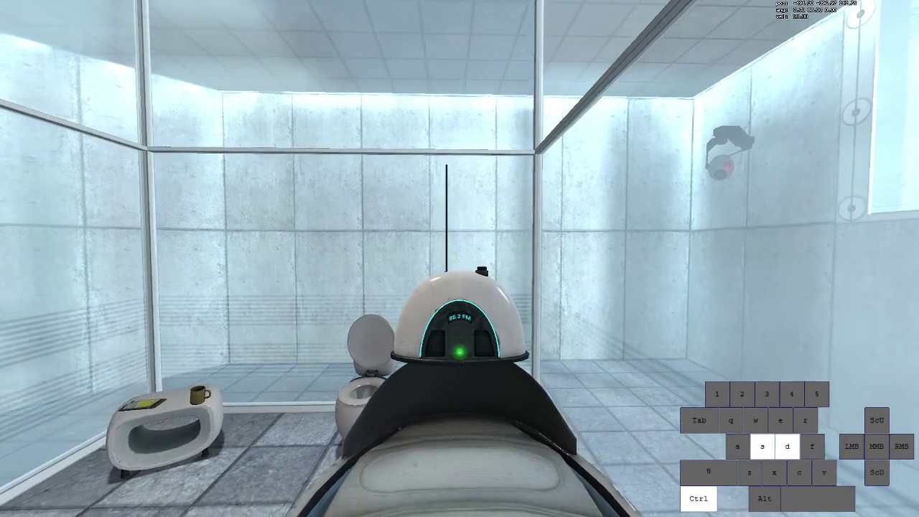
{"action": "key", "text": "s"}
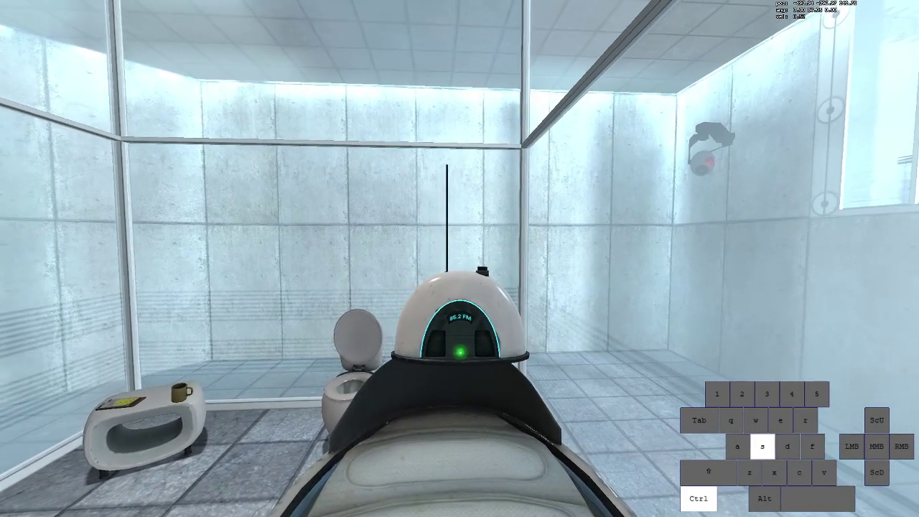
{"action": "key", "text": "s"}
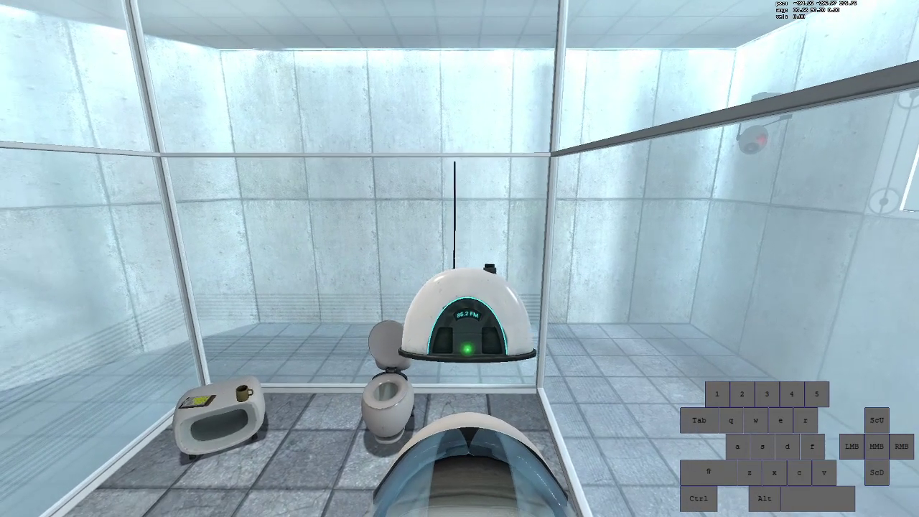
{"action": "left_click_drag", "start_coordinate": [460, 259], "coordinate": [459, 280]}
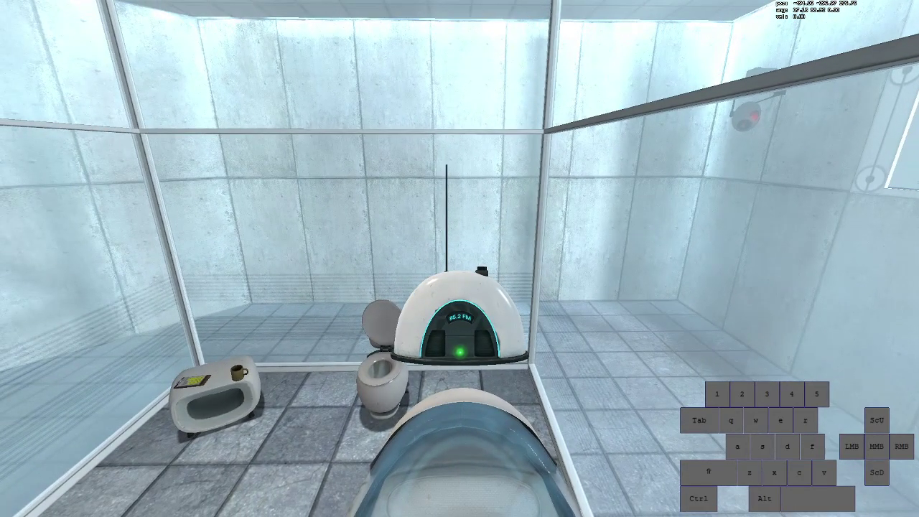
Step: Jump on the bed, reset the game speed with host_timescale 1, and grab the radio again
{"action": "key", "text": "space"}
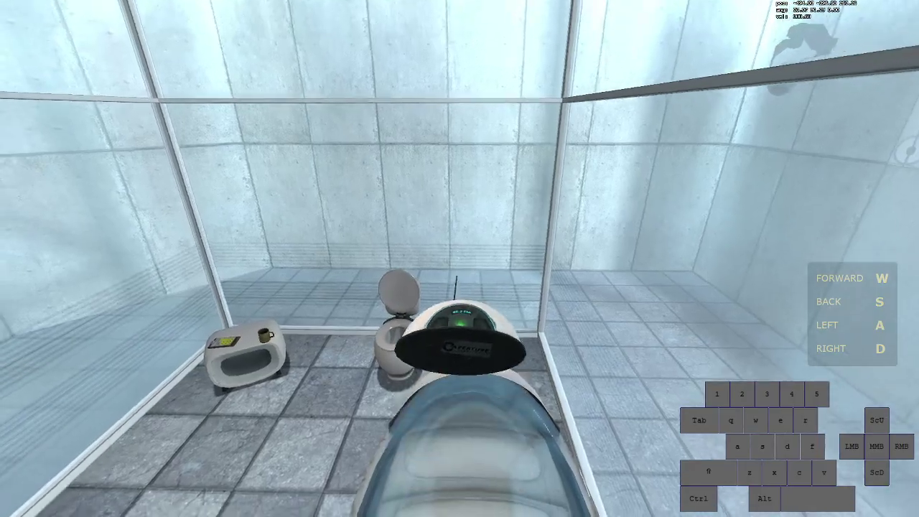
{"action": "key", "text": "grave"}
{"action": "key", "text": "Up"}
{"action": "key", "text": "BackSpace"}
{"action": "key", "text": "BackSpace"}
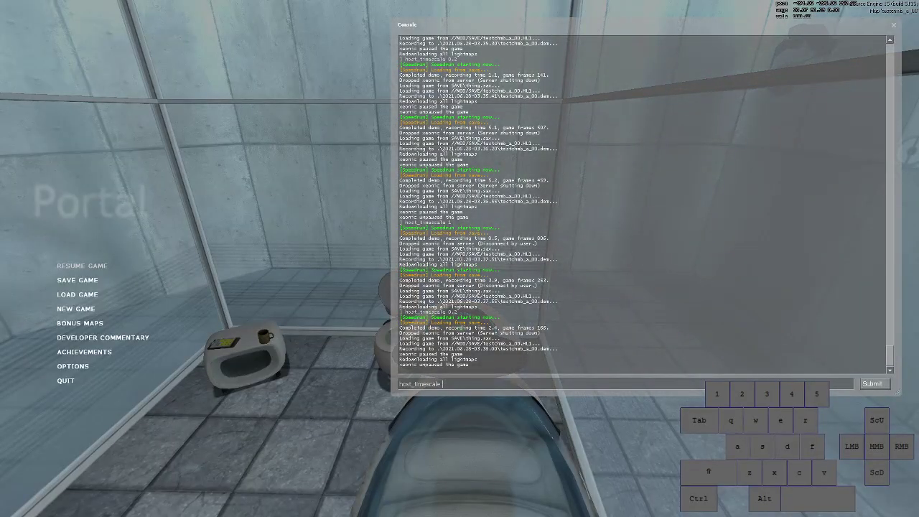
{"action": "type", "text": "1"}
{"action": "key", "text": "Return"}
{"action": "key", "text": "grave"}
{"action": "key", "text": "e"}
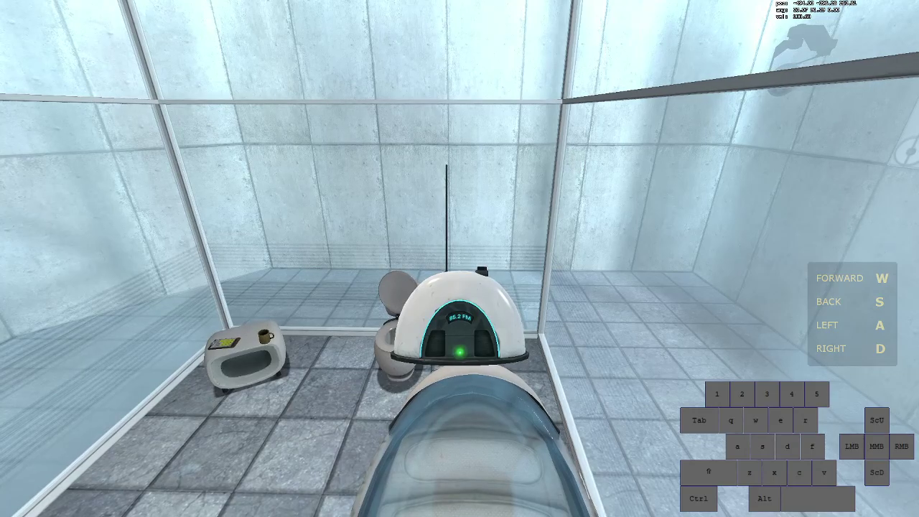
Step: Quickload the saved position with F6 and settle back onto the bed holding the radio
{"action": "key", "text": "space"}
{"action": "key", "text": "F6"}
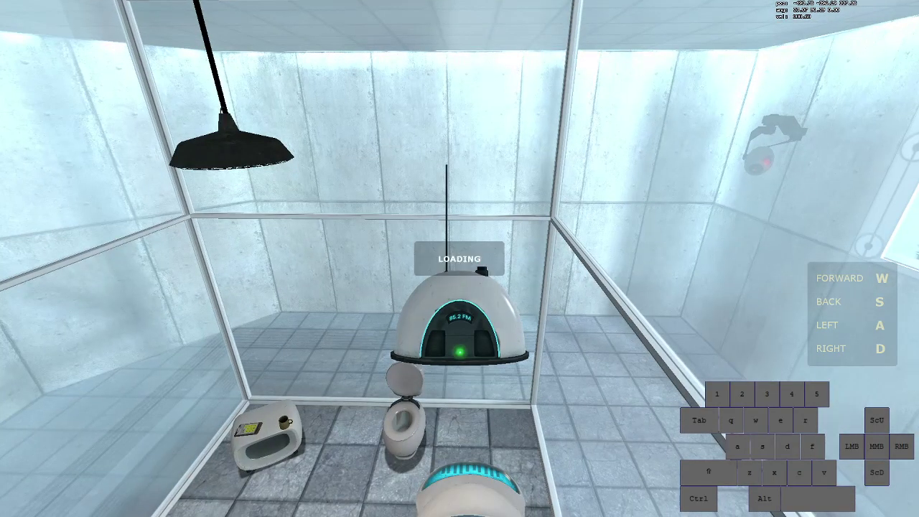
{"action": "key", "text": "a"}
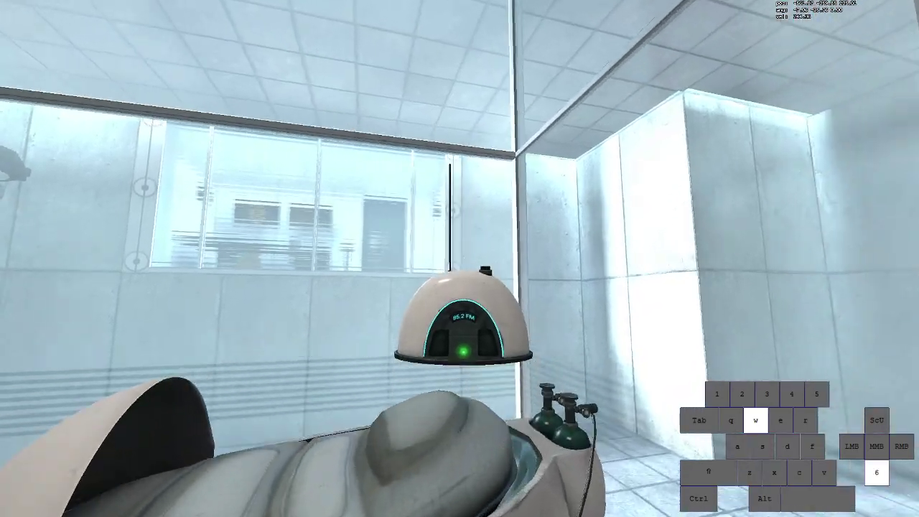
{"action": "key", "text": "s"}
{"action": "key", "text": "s"}
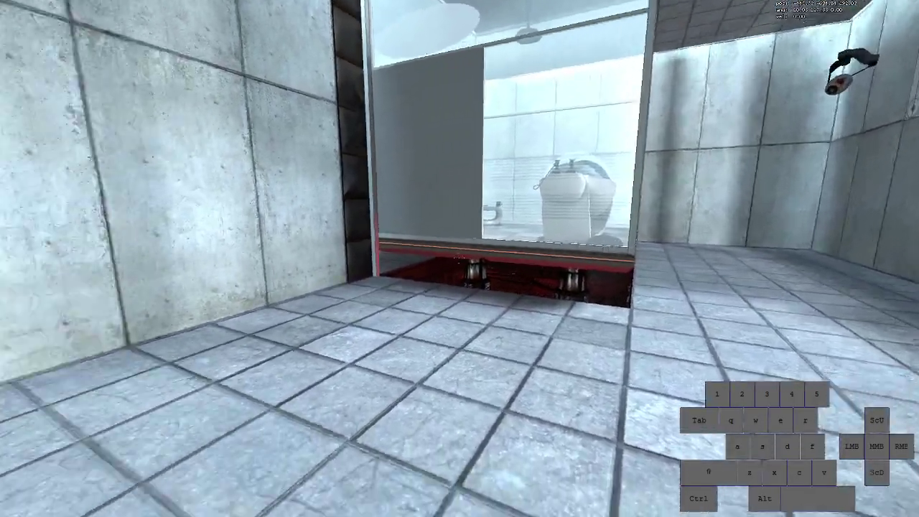
Step: Walk across the chamber floor outside the vault toward the portal
{"action": "key", "text": "w"}
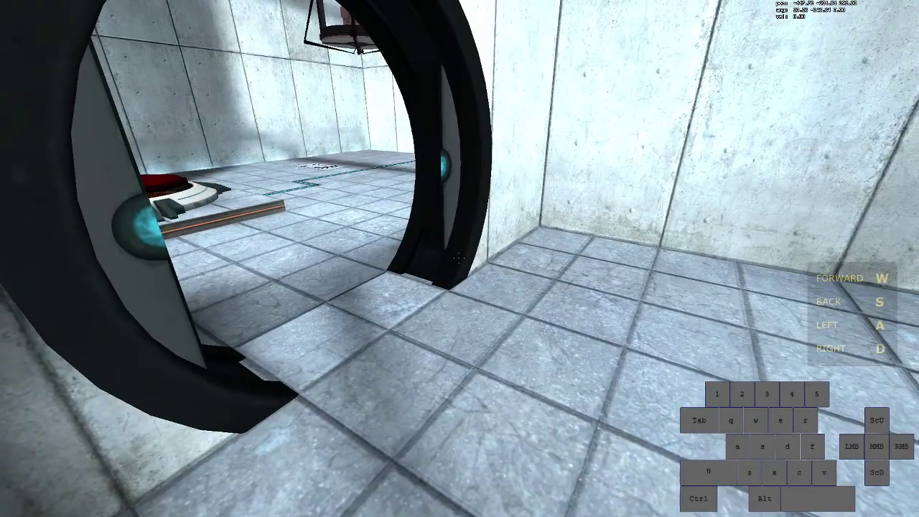
{"action": "key", "text": "w"}
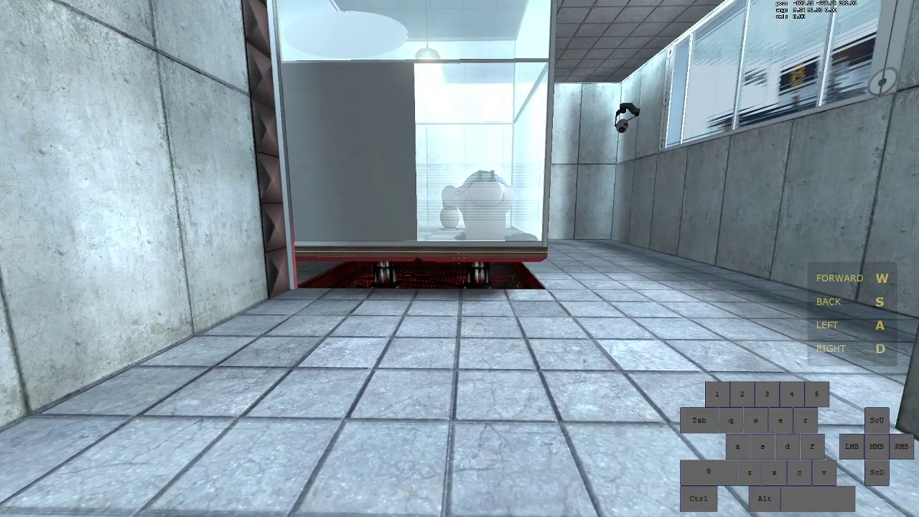